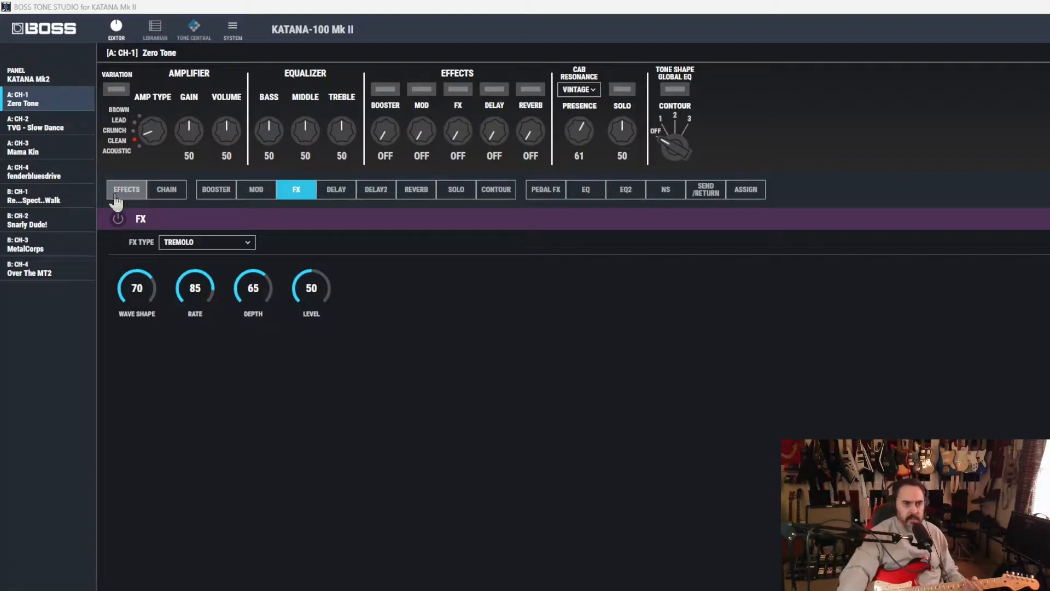
Step: Set the clean amp to gain 72 and volume 85, enable its variation, and set bass 64, middle 34 and treble 64
click(154, 202)
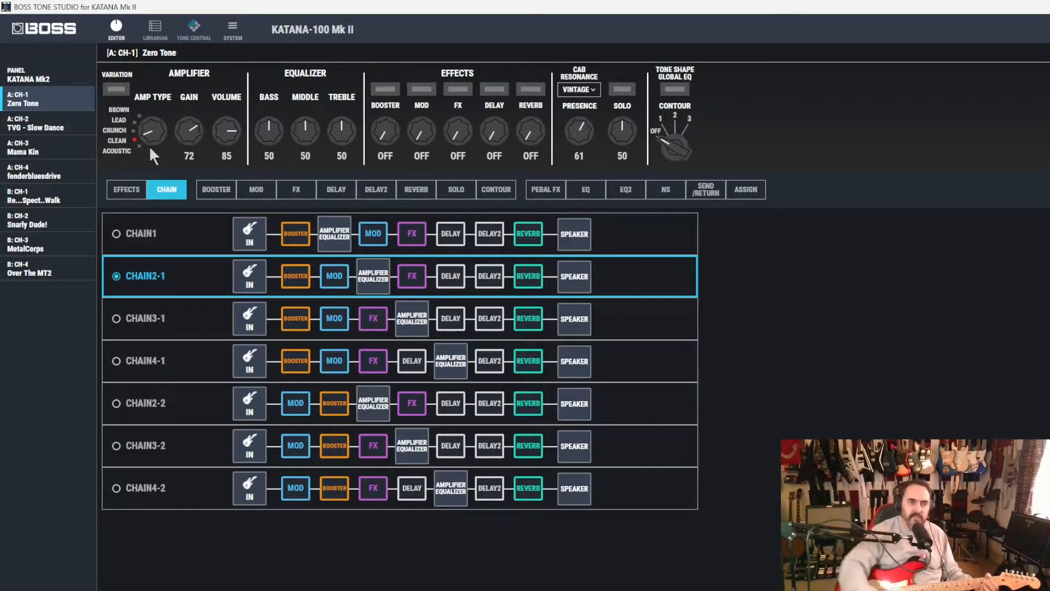
click(116, 90)
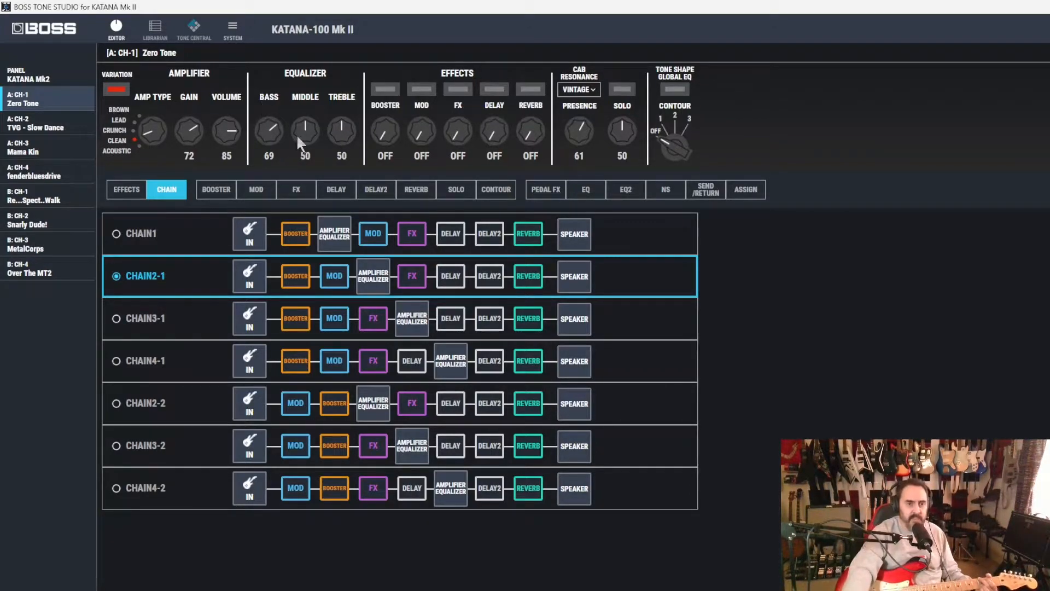
scroll(299, 134, down, 8)
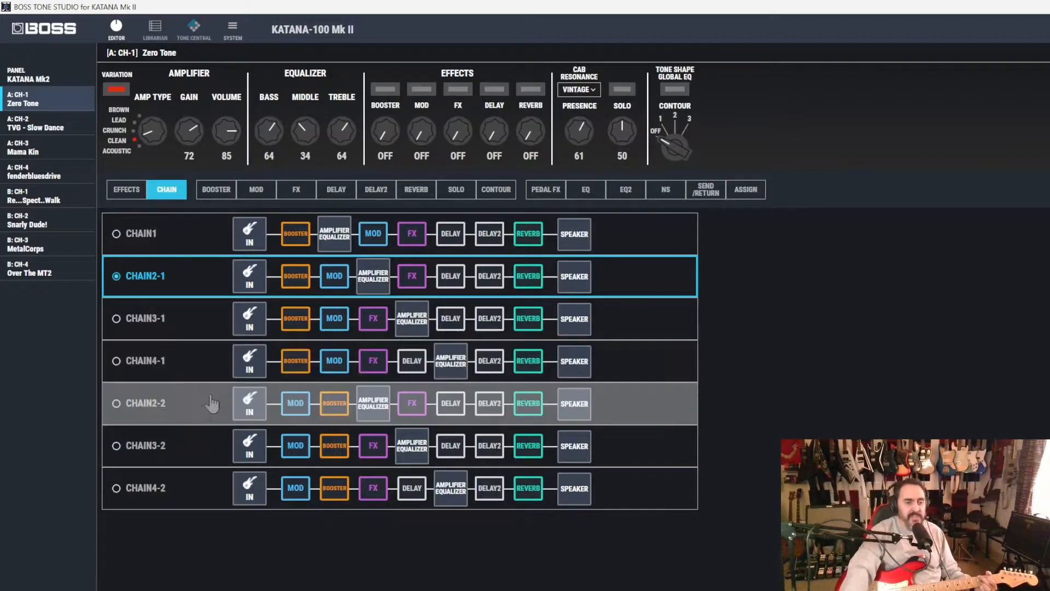
Step: Set the effects chain to CHAIN3-2, comparing it with CHAIN2-1
click(186, 450)
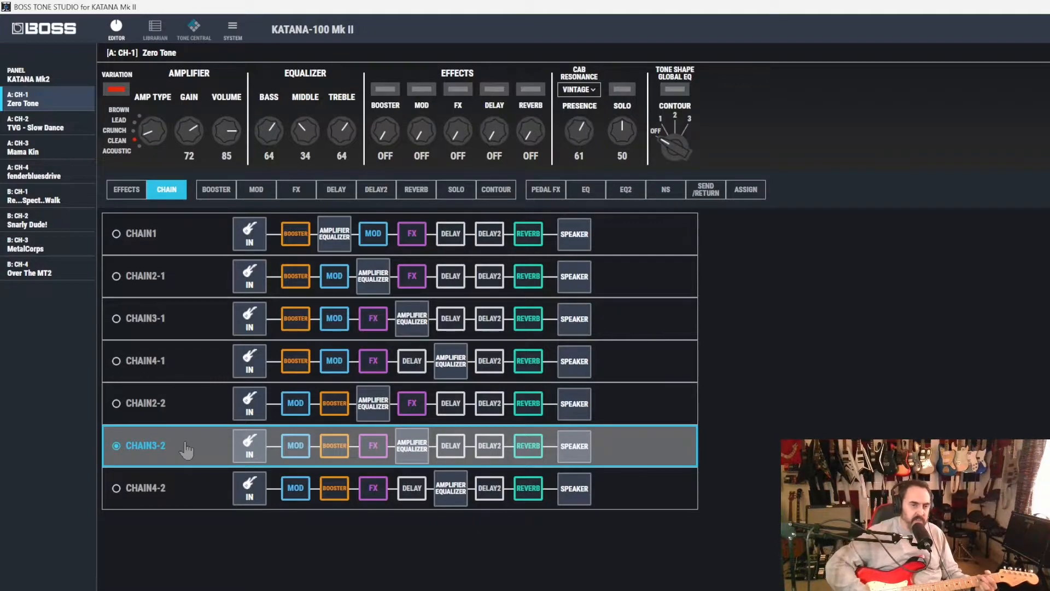
click(194, 276)
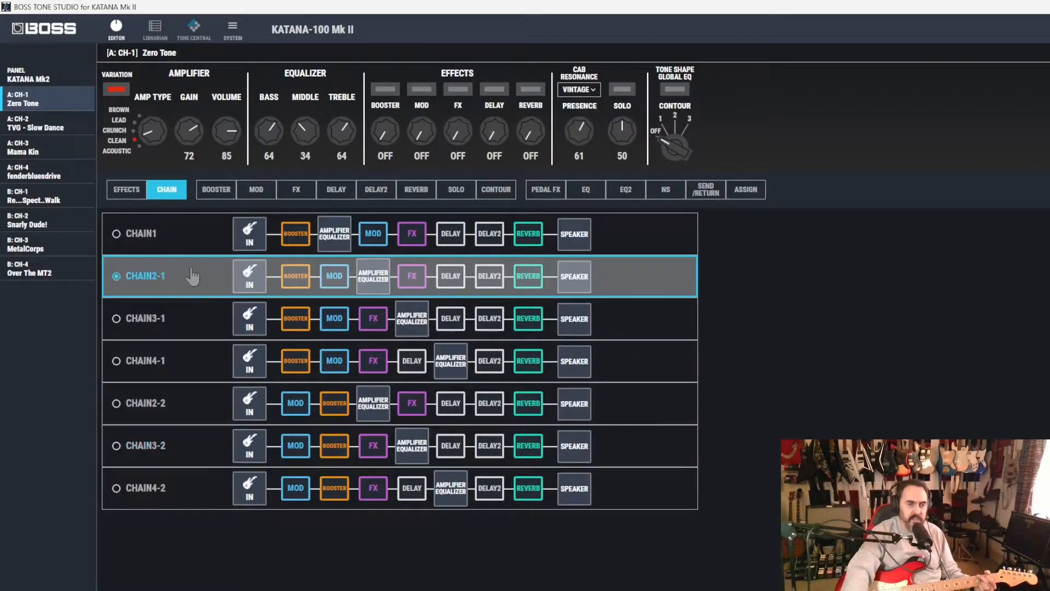
click(192, 444)
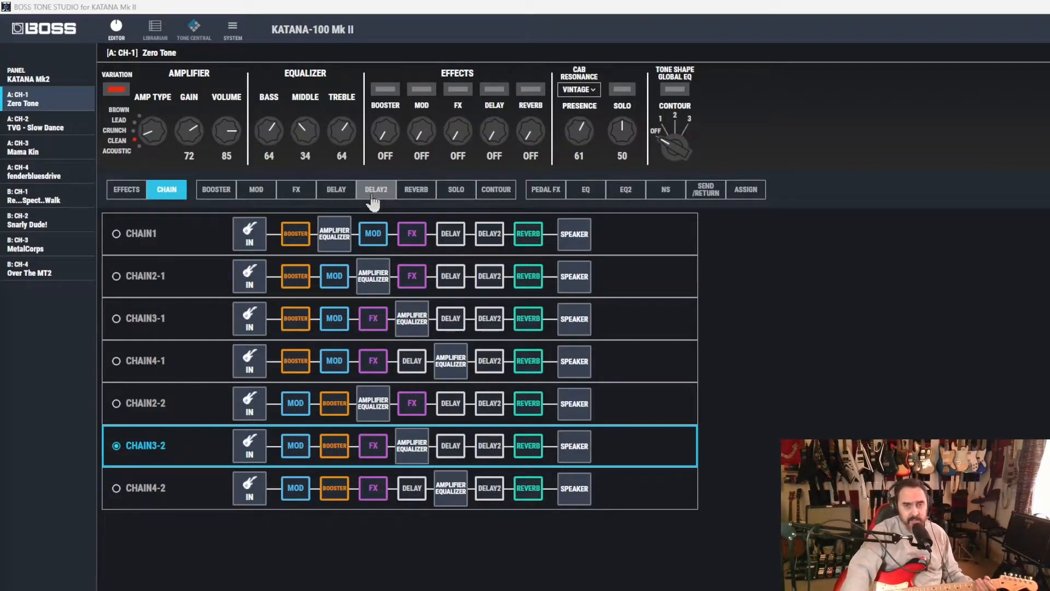
Step: Turn on the reverb and set its type to SPRING
click(429, 197)
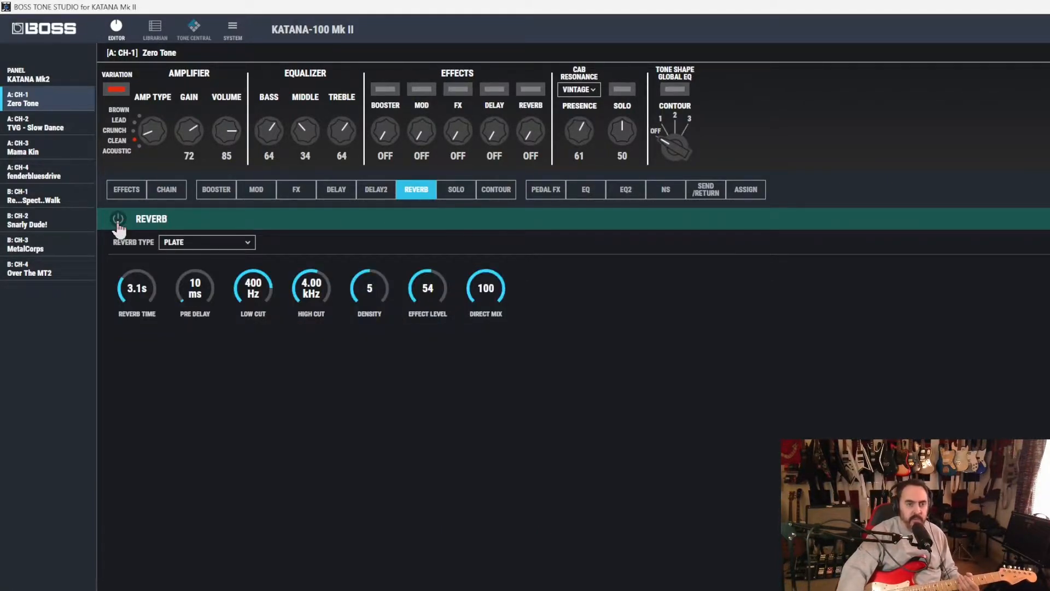
click(202, 240)
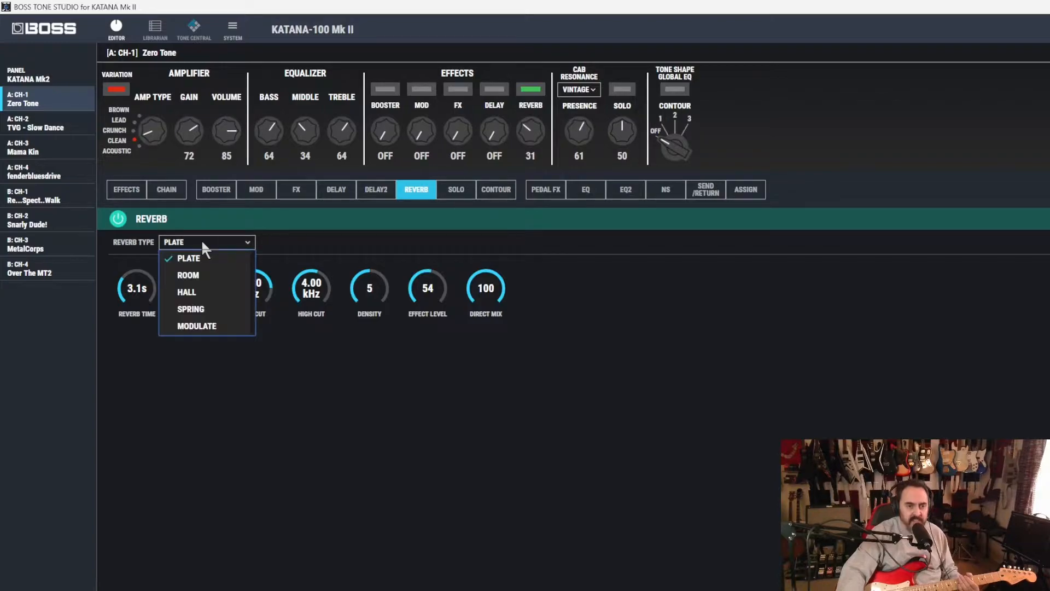
click(198, 311)
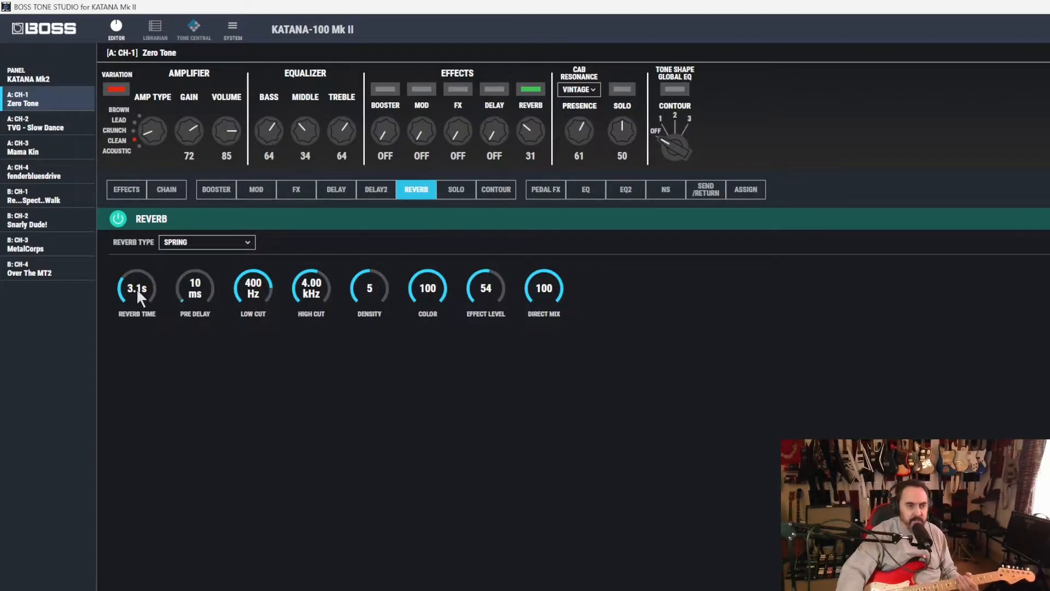
Step: Set the spring reverb's time to 4.6 s, pre delay to 172 ms, density to 8 and effect level to 75
scroll(137, 290, up, 5)
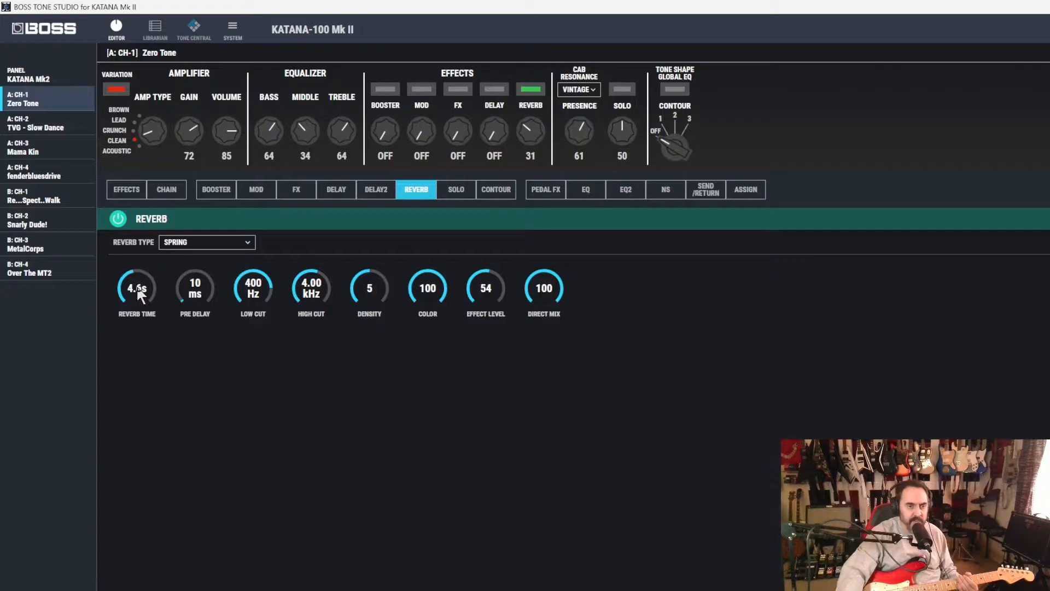
scroll(195, 289, up, 10)
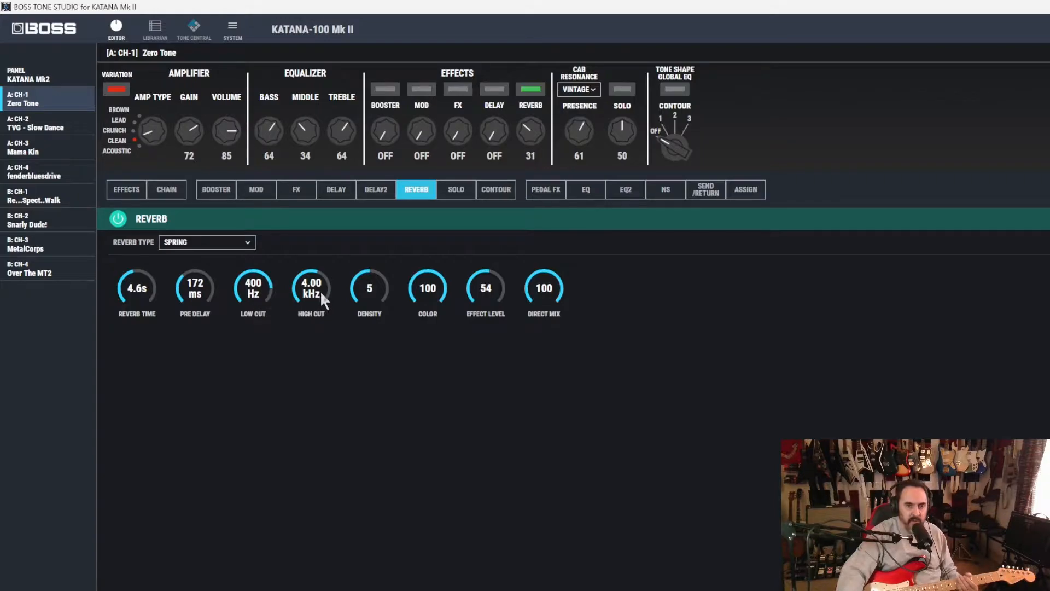
scroll(374, 295, up, 2)
scroll(484, 289, up, 9)
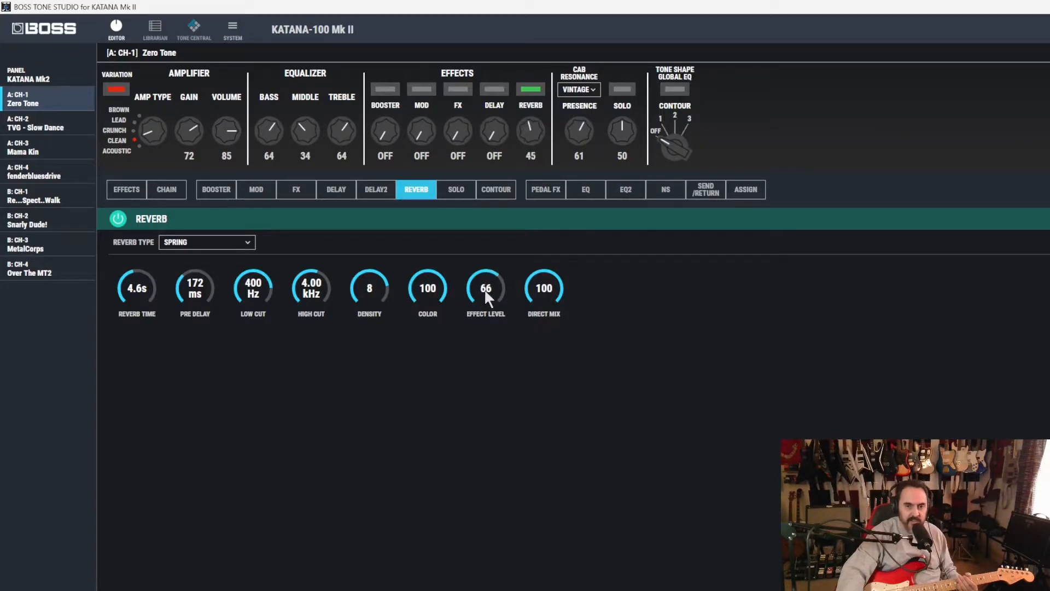
scroll(484, 288, up, 9)
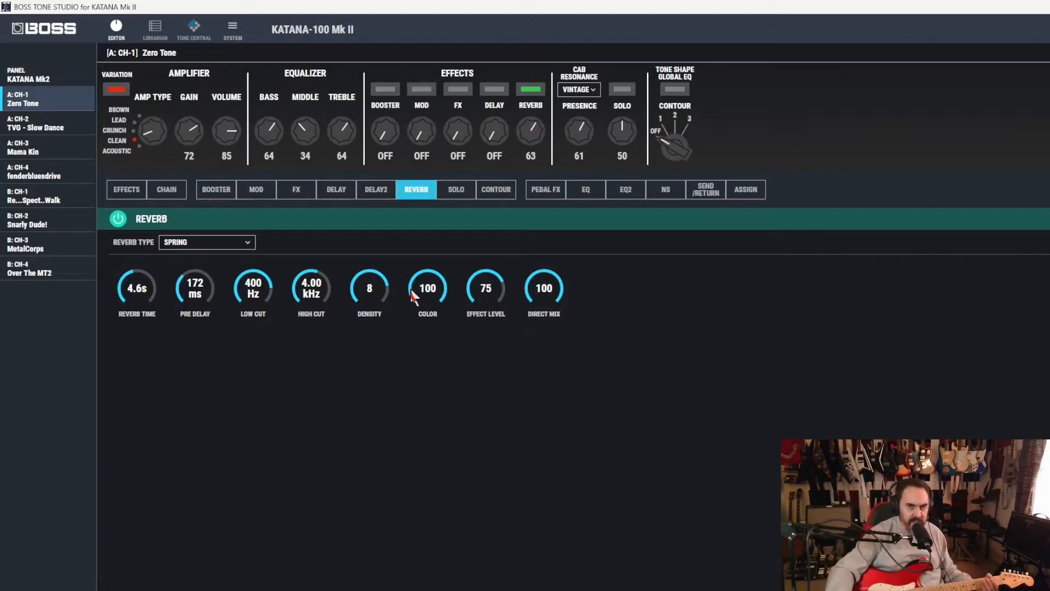
Step: Turn on the first delay and set its type to TAPE ECHO
click(339, 189)
click(119, 221)
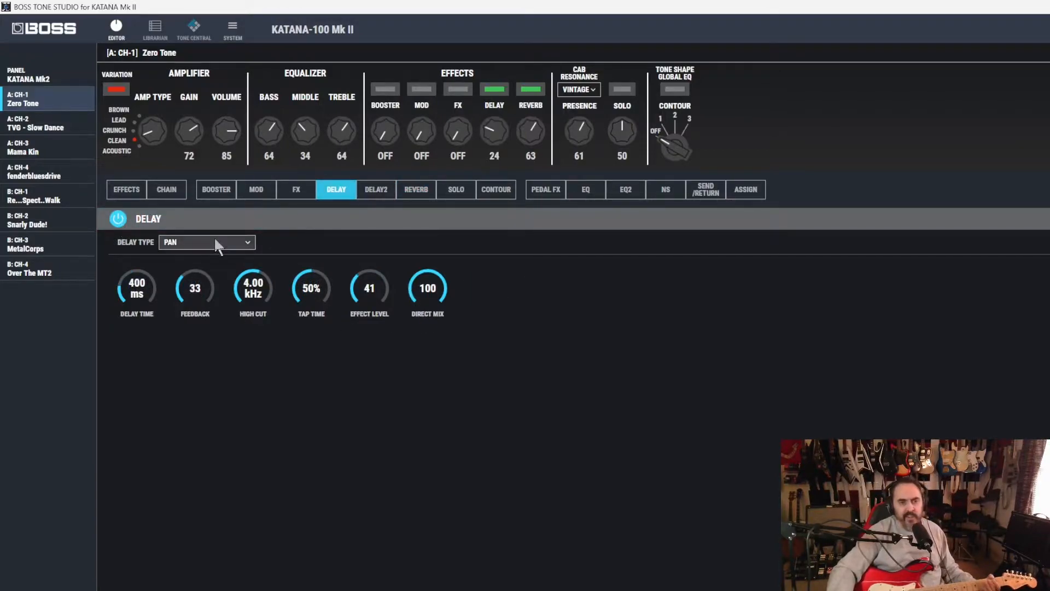
click(214, 237)
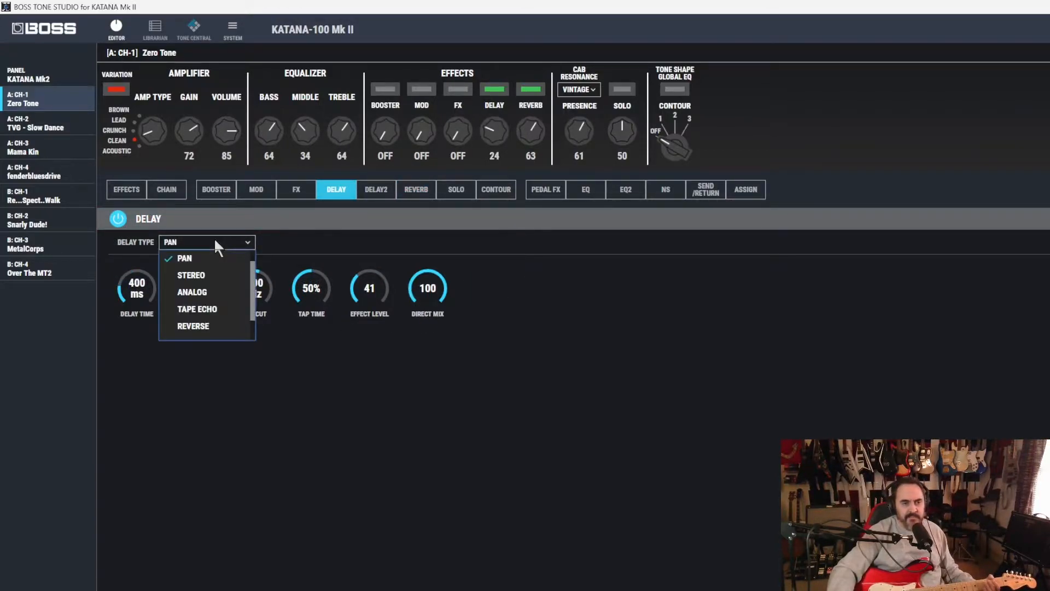
click(187, 309)
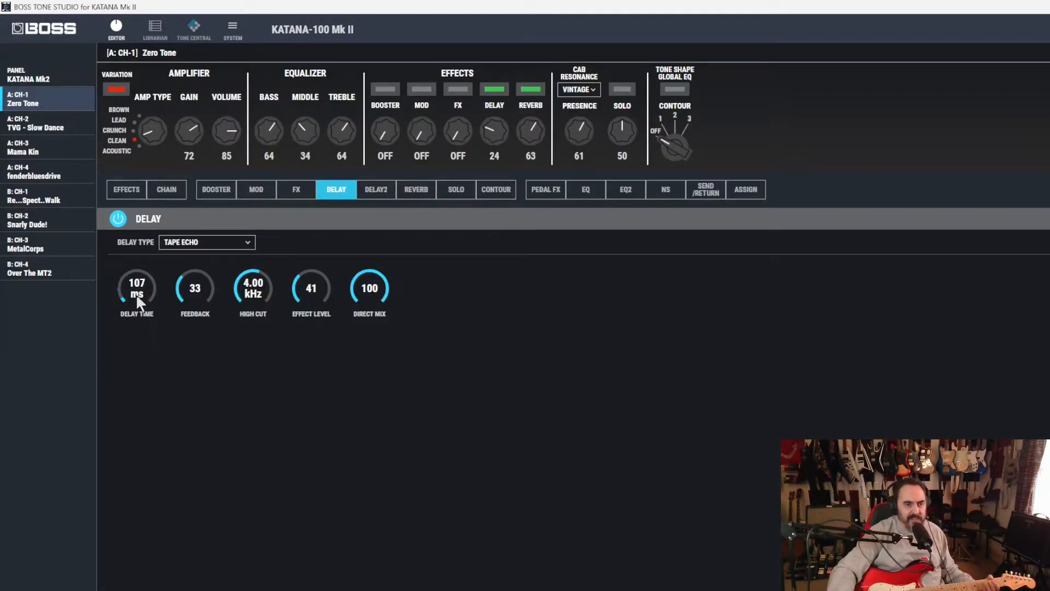
Step: Set the tape echo's delay time to 283 ms, feedback to 19 and effect level to 73
scroll(137, 295, down, 10)
scroll(137, 298, up, 4)
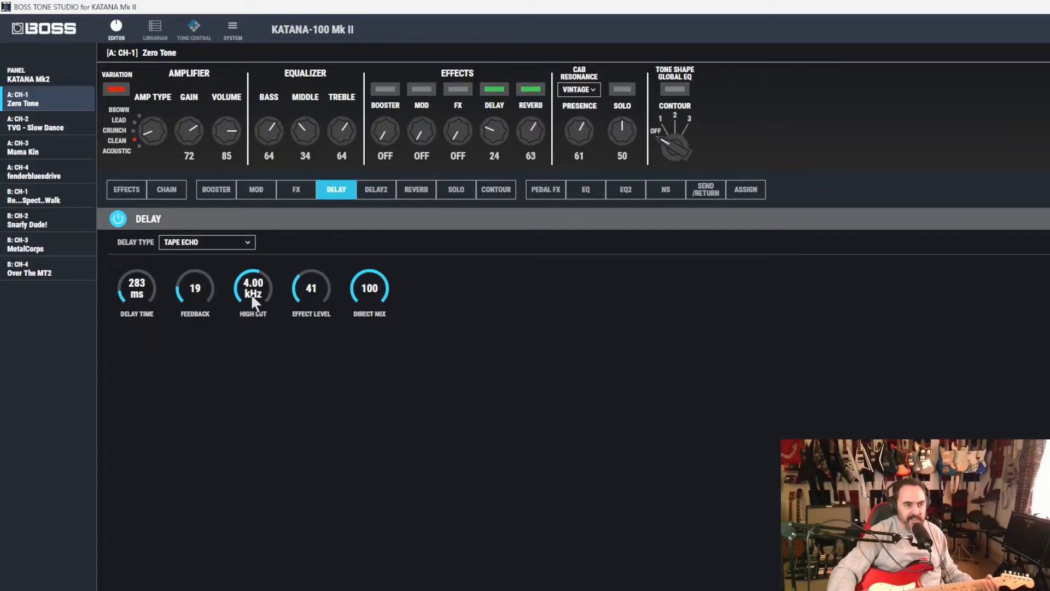
scroll(305, 295, up, 5)
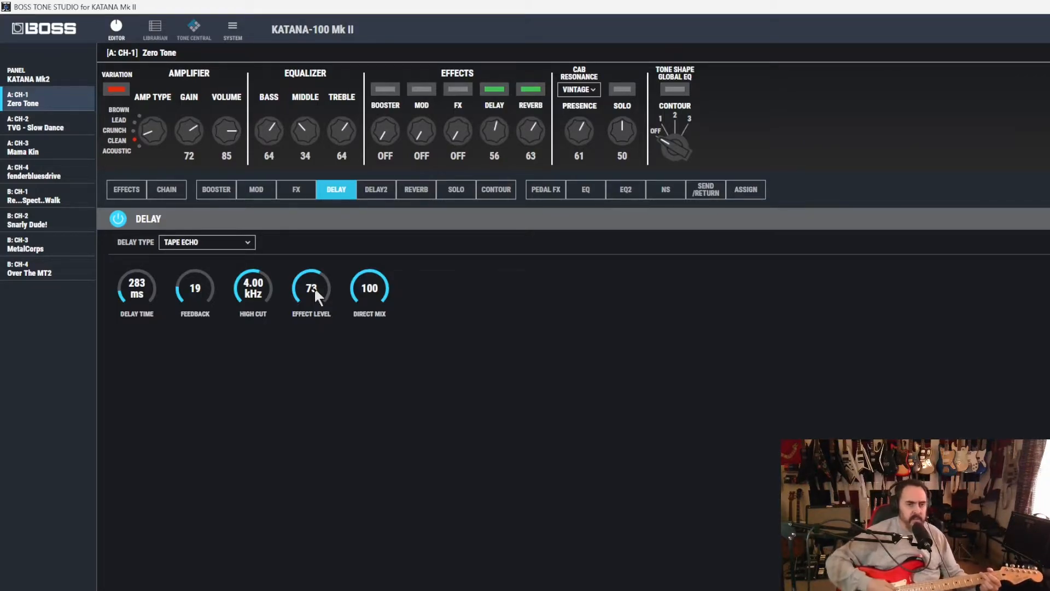
Step: Turn on the COMP mod effect, set its level to 49 and compare the sound with it bypassed
click(257, 195)
click(117, 219)
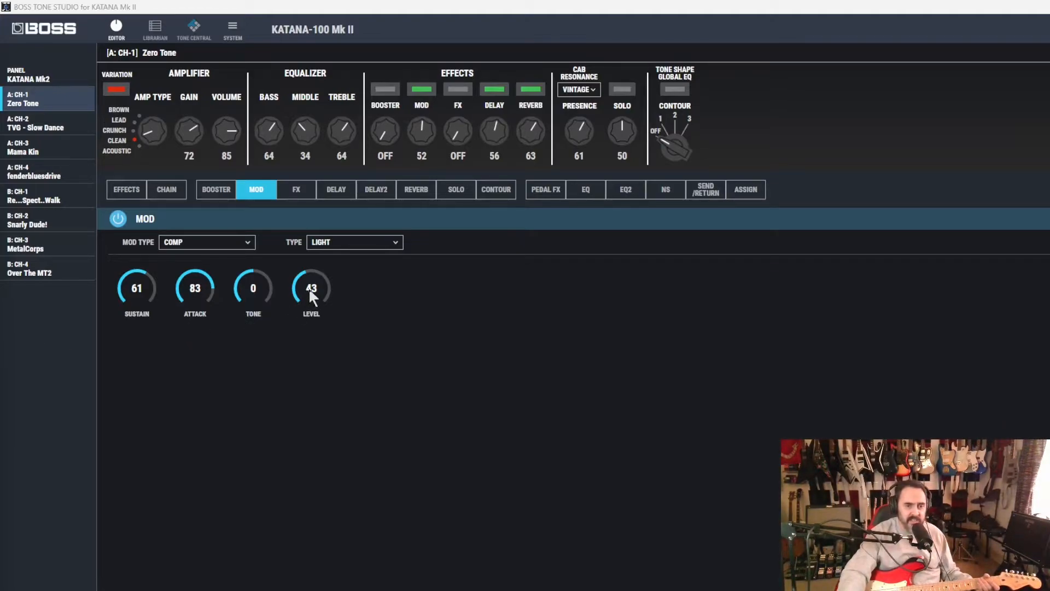
scroll(310, 292, up, 6)
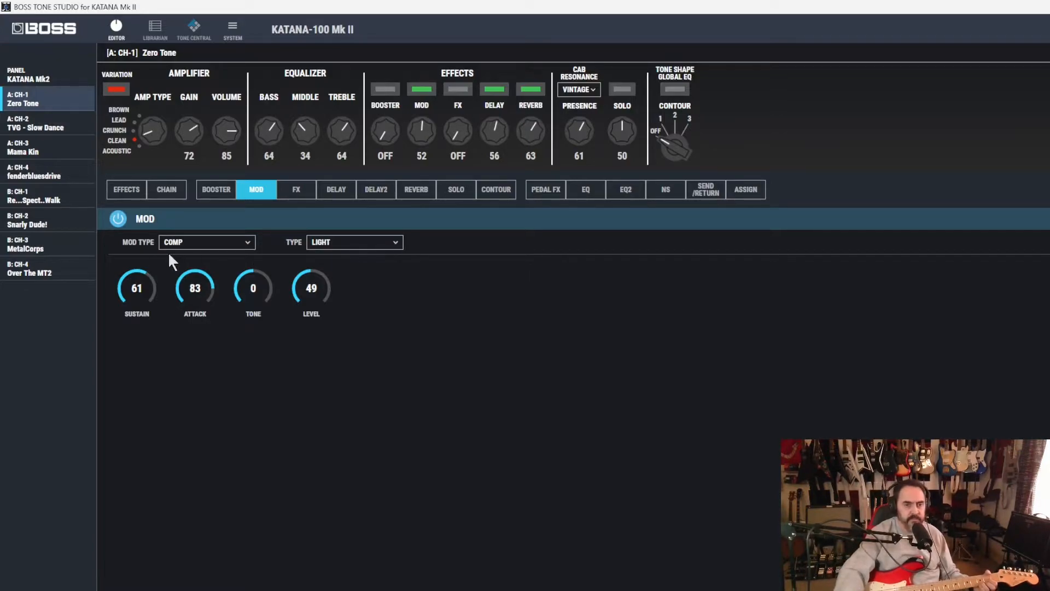
click(119, 221)
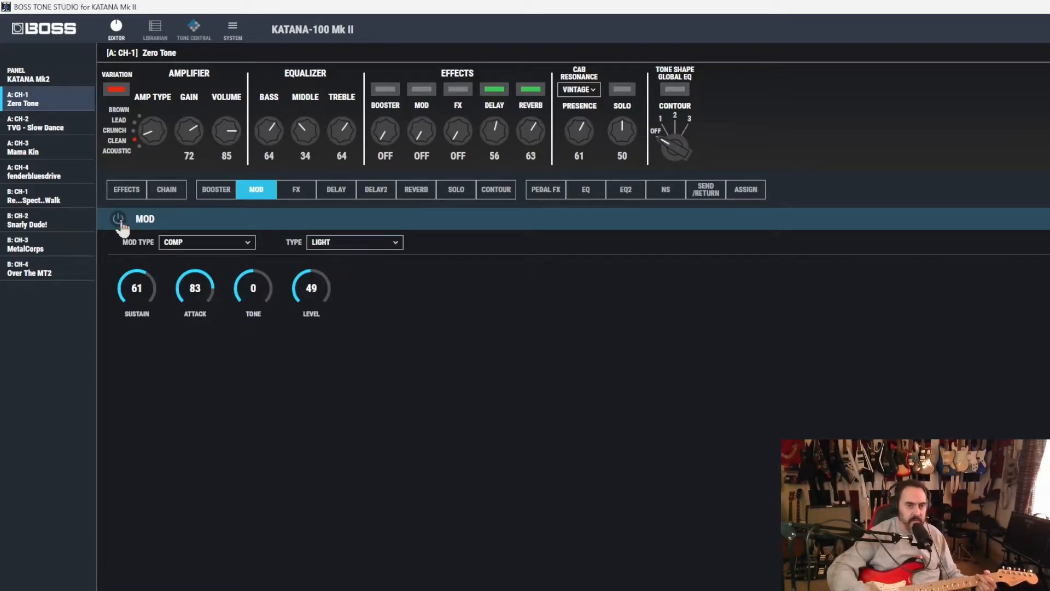
click(119, 221)
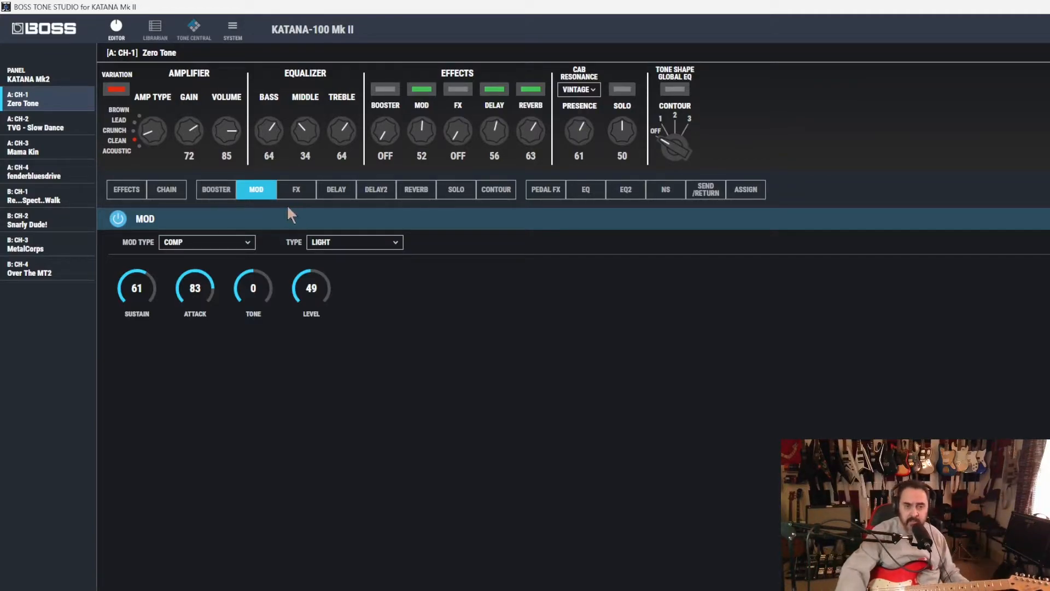
Step: Check the noise suppressor settings, and turn on the booster with its type set to TREBLE BOOST
click(665, 191)
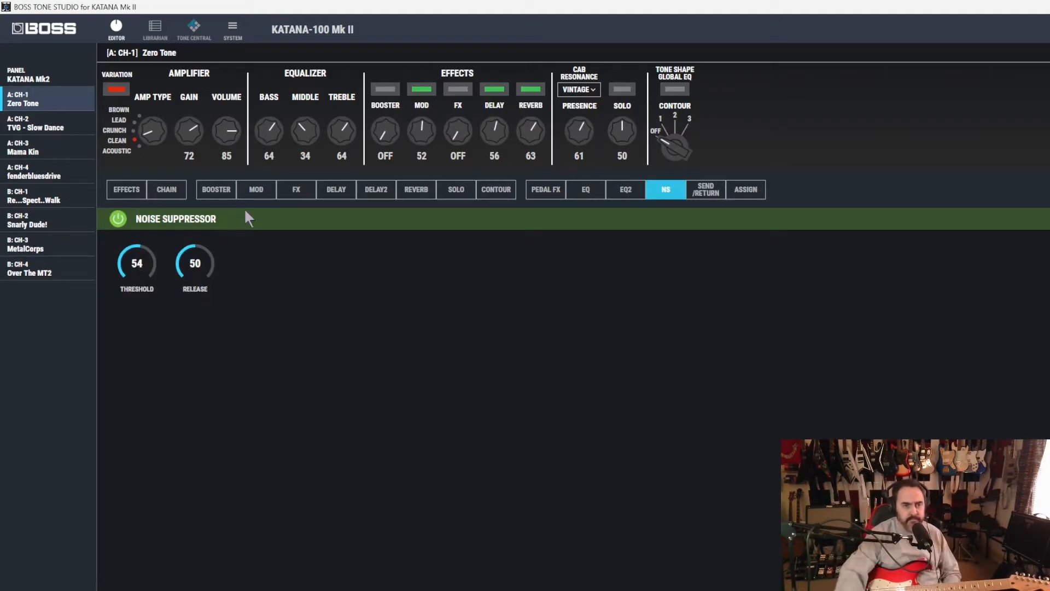
click(216, 190)
click(118, 219)
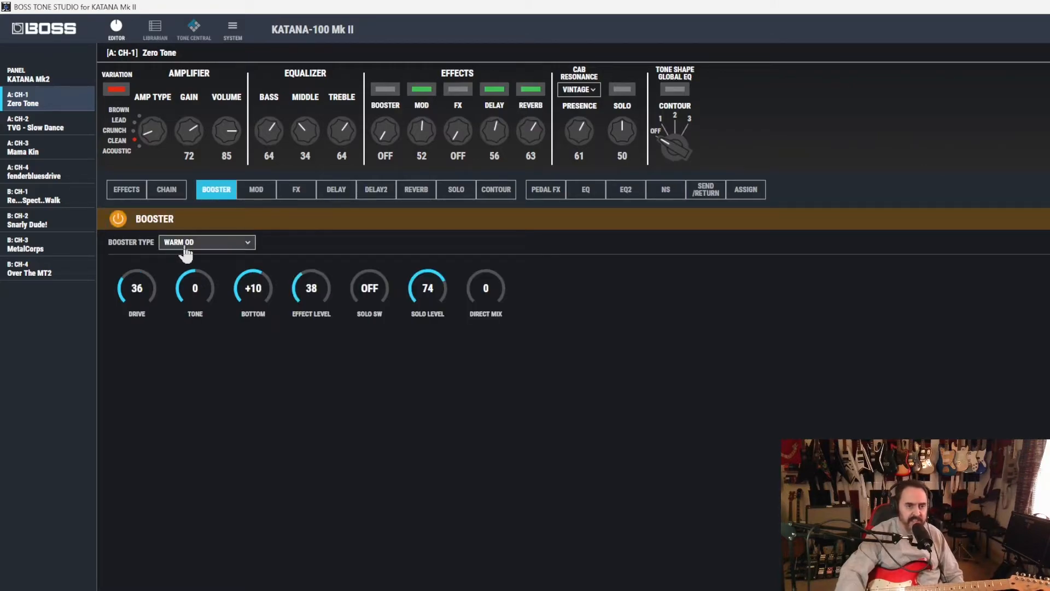
click(186, 242)
scroll(208, 301, up, 5)
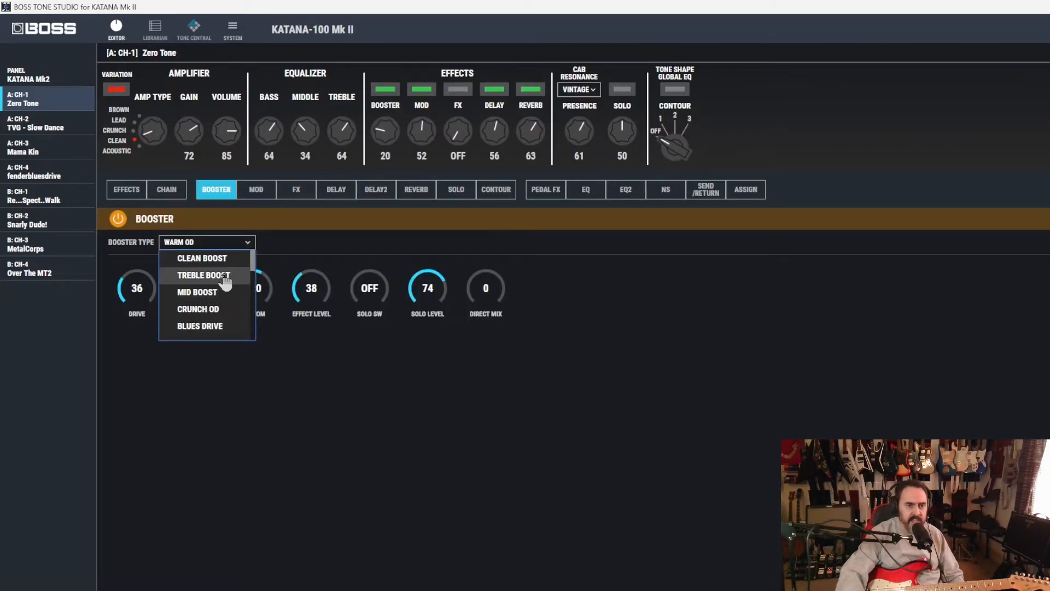
click(222, 275)
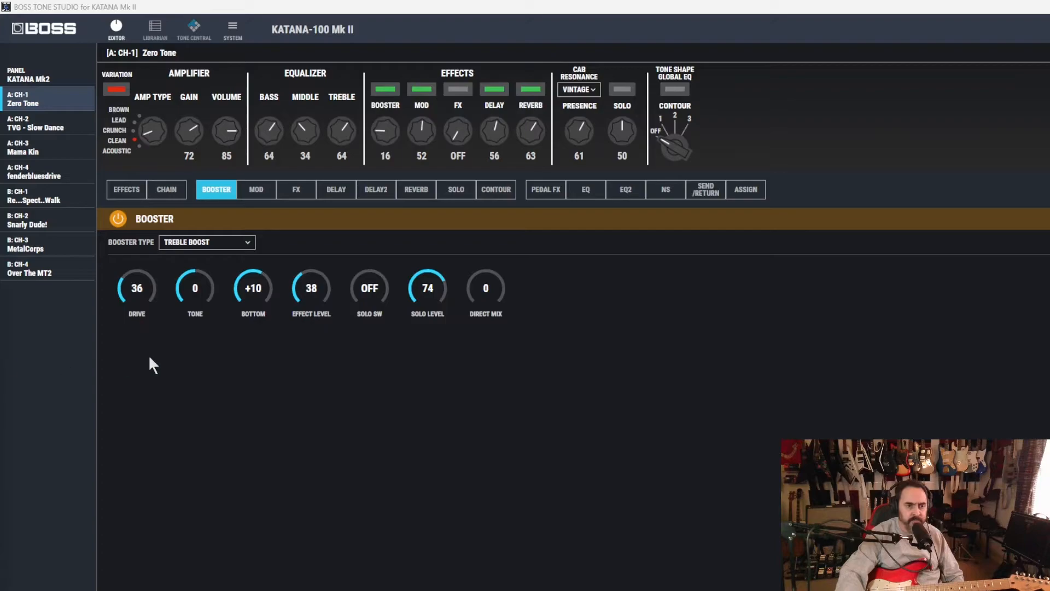
Step: Set the booster's drive to 40 and tone to -4, comparing the sound with the booster off and on
drag(140, 294, 137, 290)
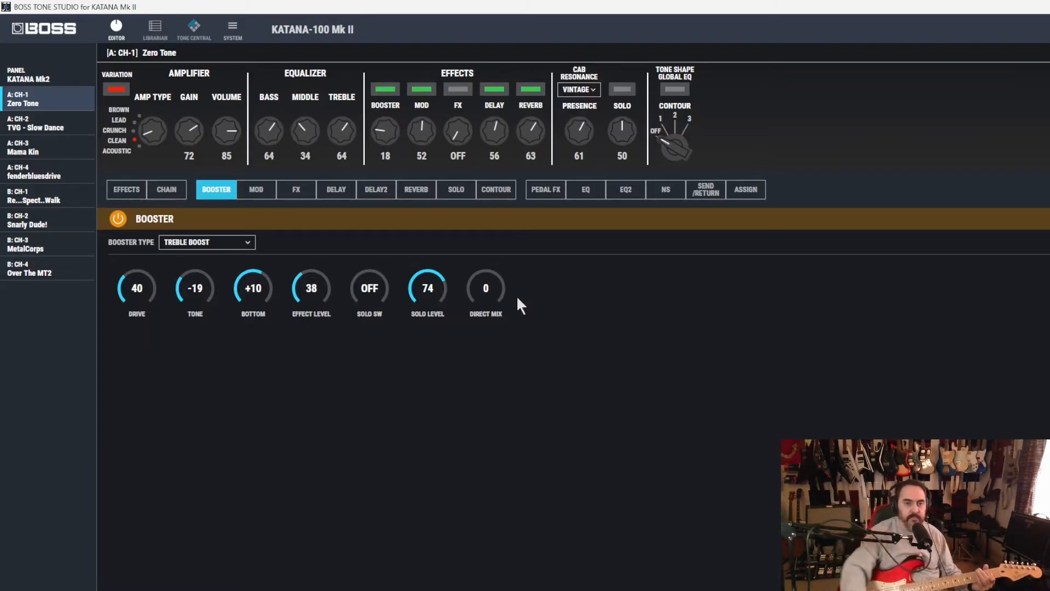
click(116, 220)
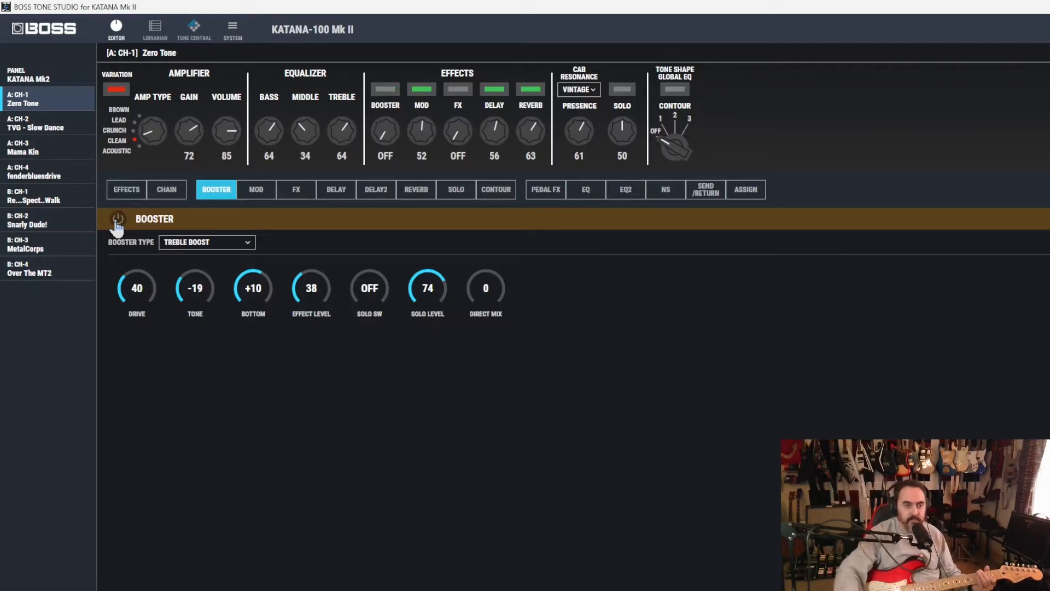
click(117, 219)
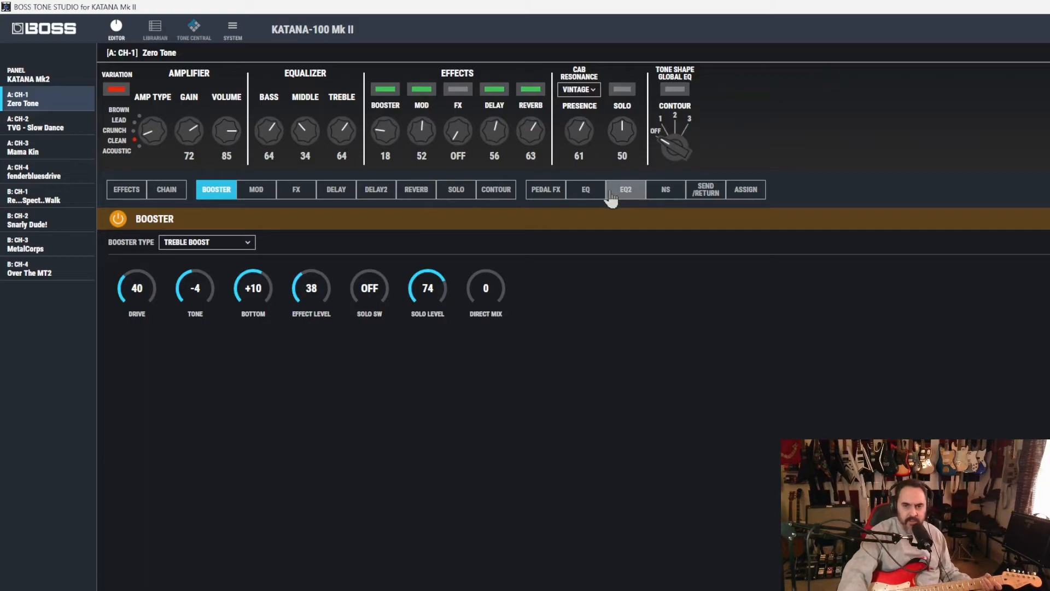
Step: Open the first EQ's settings and compare the sound with the tone shape global EQ on and off
click(593, 193)
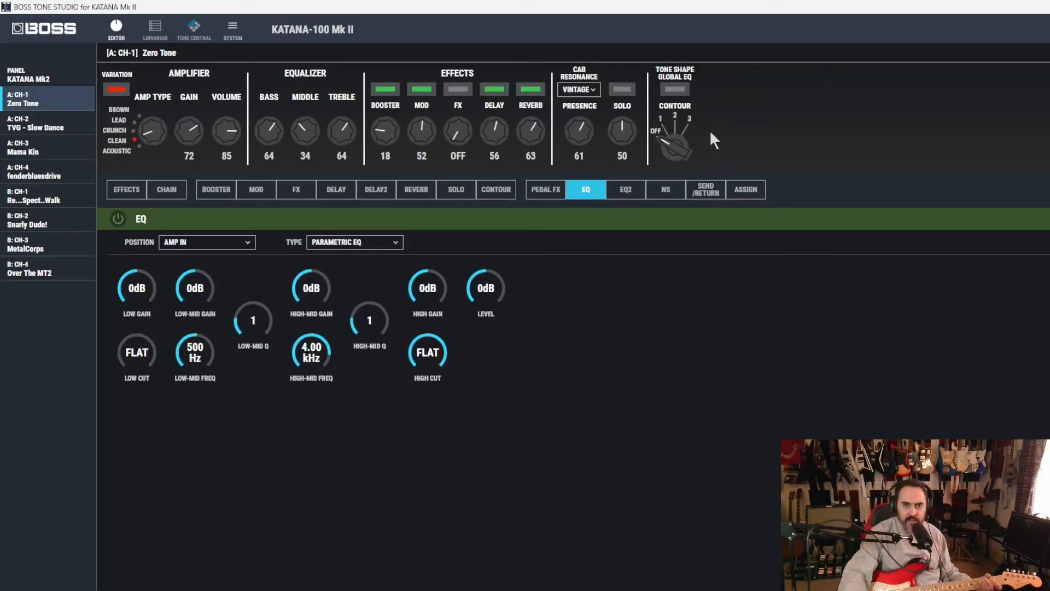
click(678, 97)
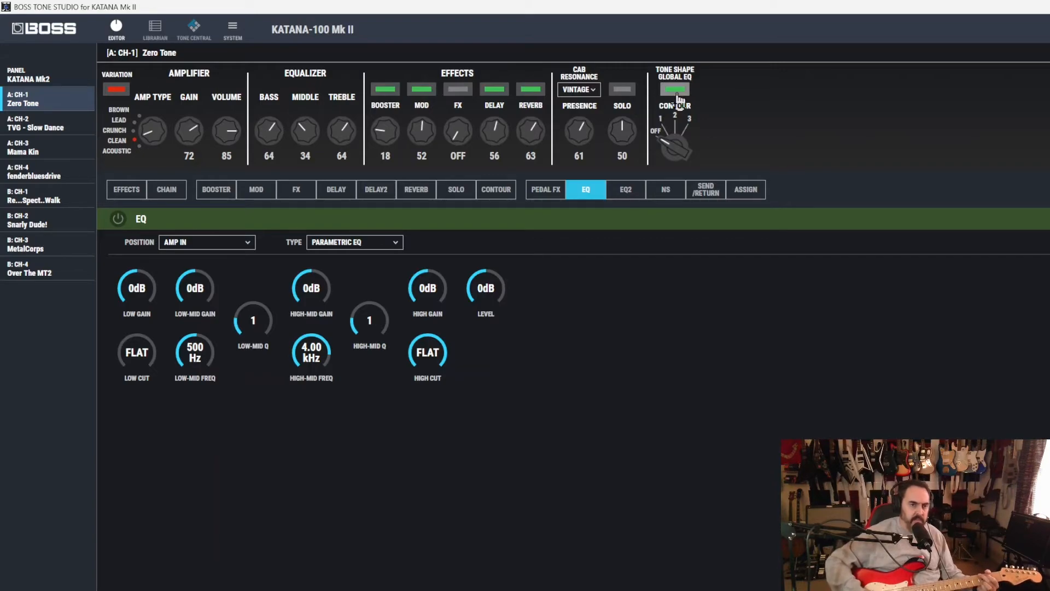
click(678, 99)
click(677, 96)
Step: Set the first EQ's position to AMP OUT and its type to GE-10, and turn it on
click(198, 242)
click(194, 274)
click(326, 243)
click(328, 275)
click(117, 219)
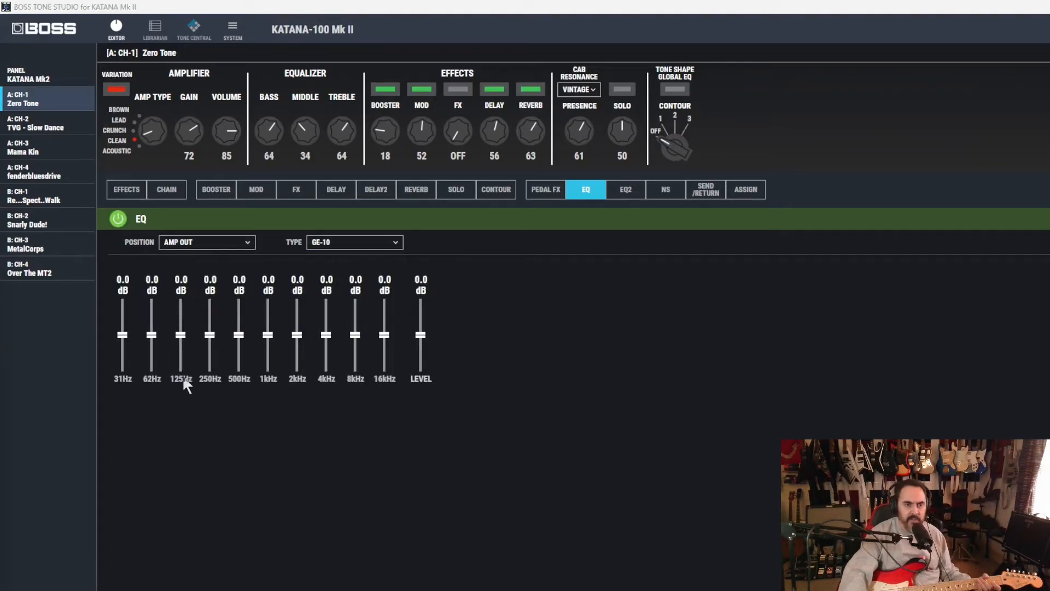
Step: Boost the graphic EQ bands to +4.0 dB at 500 Hz, +4.5 dB at 1 kHz and +3.0 dB at 2 kHz
drag(268, 337, 270, 334)
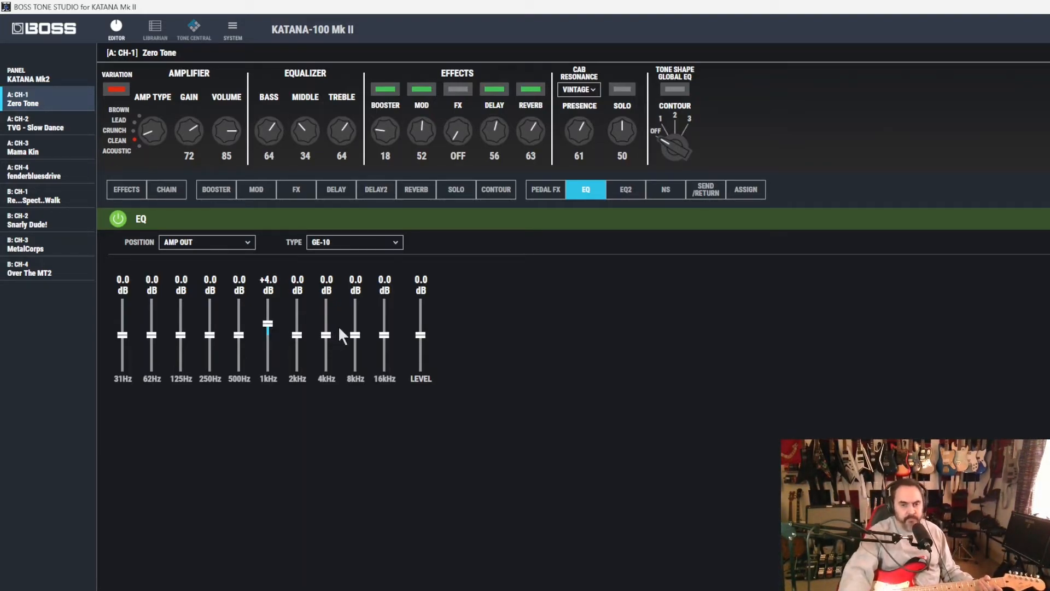
mouse_move(268, 327)
mouse_down()
mouse_move(300, 339)
mouse_move(241, 333)
mouse_move(269, 327)
mouse_up()
double_click(268, 327)
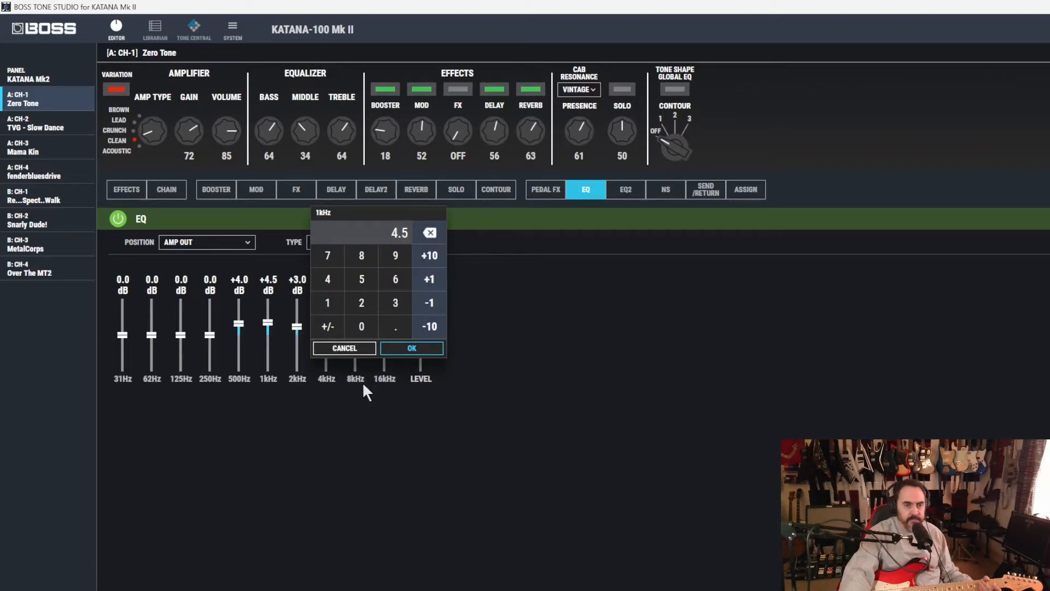
click(356, 349)
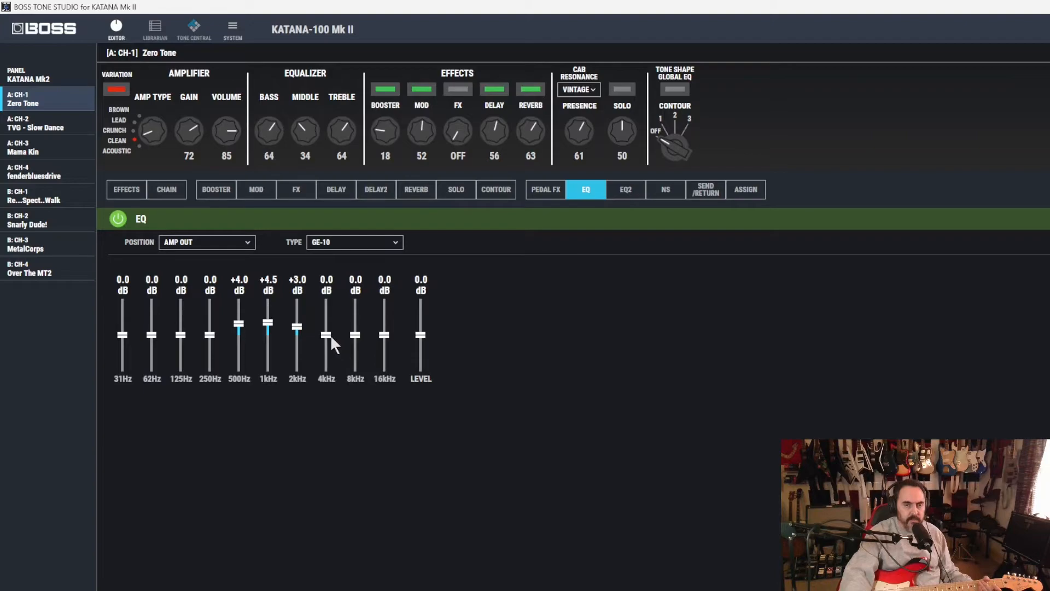
Step: Boost the graphic EQ to +1.5 dB at 4 kHz, +2.5 dB at 250 Hz and +1.5 dB at 125 Hz, comparing the sound with the EQ off and on
drag(331, 336, 329, 331)
click(215, 331)
click(214, 331)
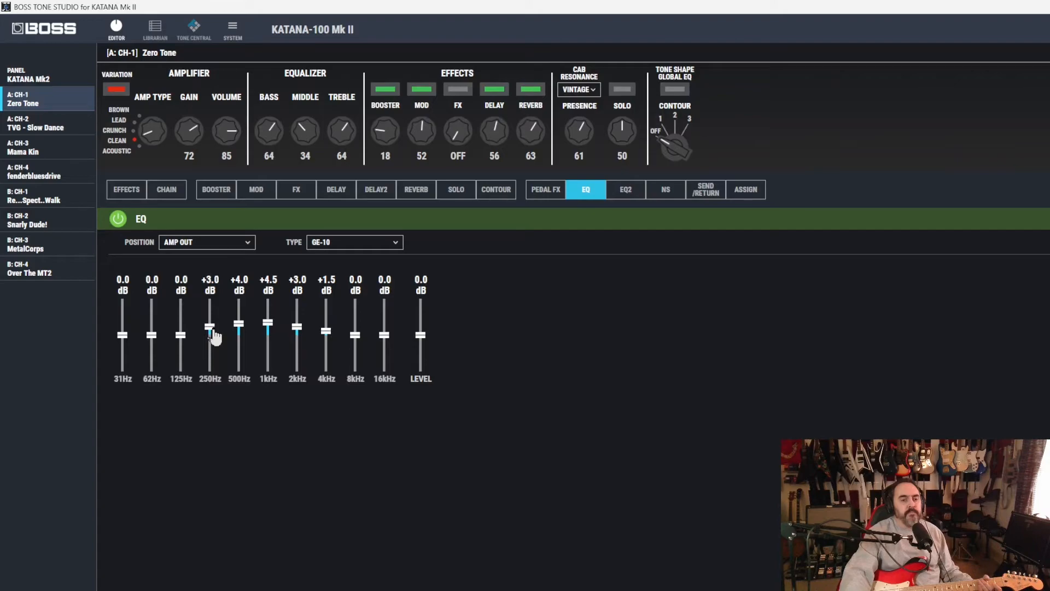
drag(184, 344, 185, 341)
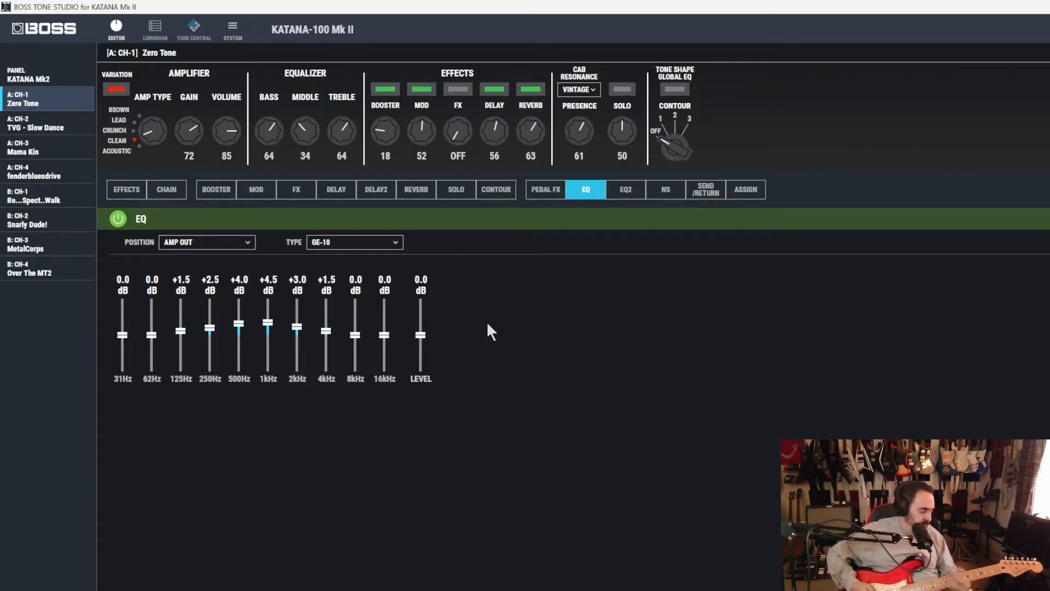
click(118, 219)
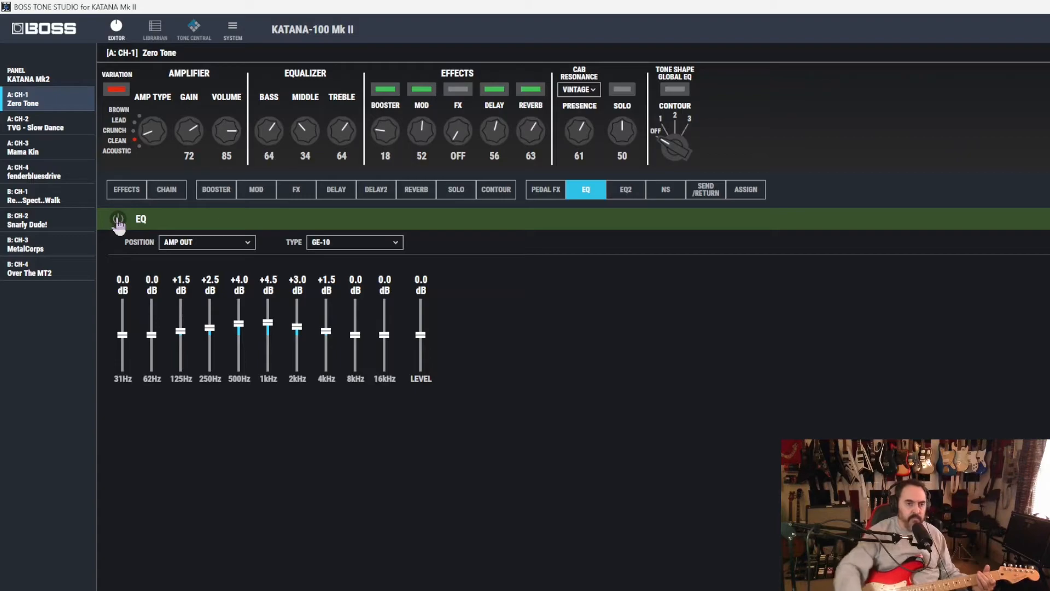
click(117, 219)
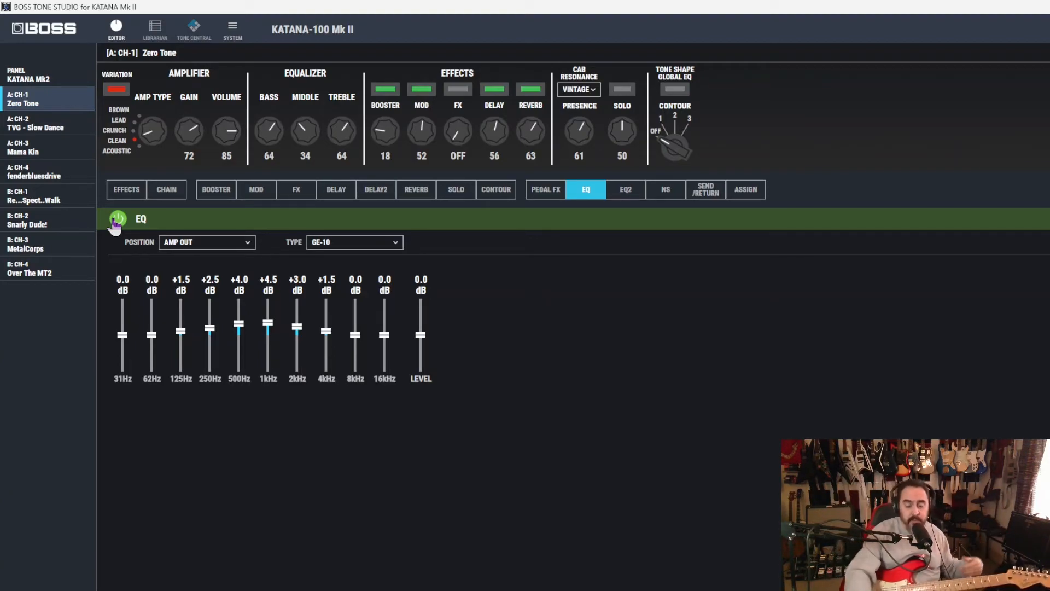
Step: Audition the tremolo FX with its rate set to 88, and leave the FX switched off
click(307, 198)
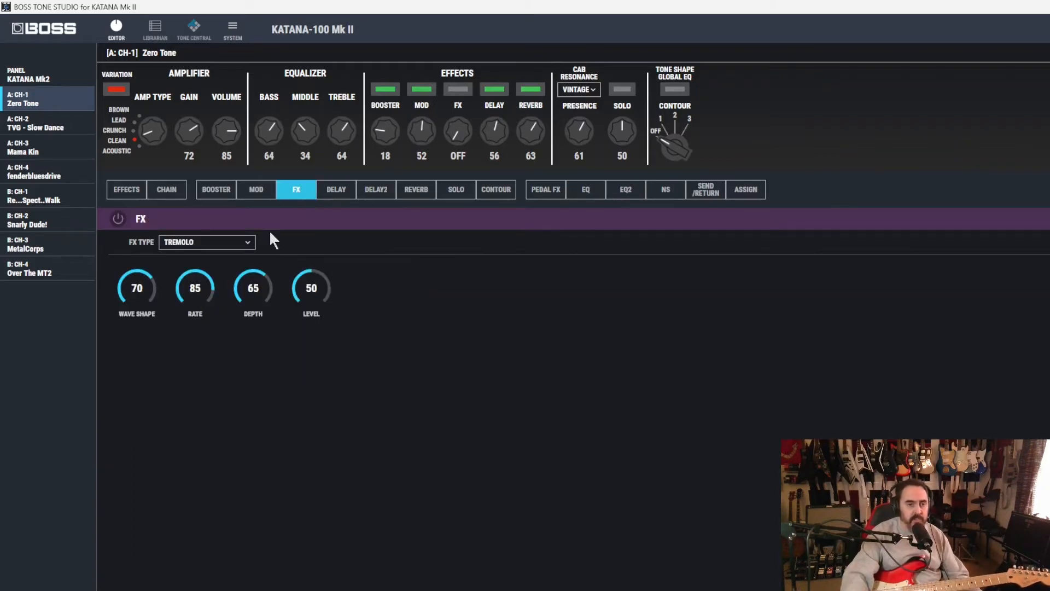
click(117, 221)
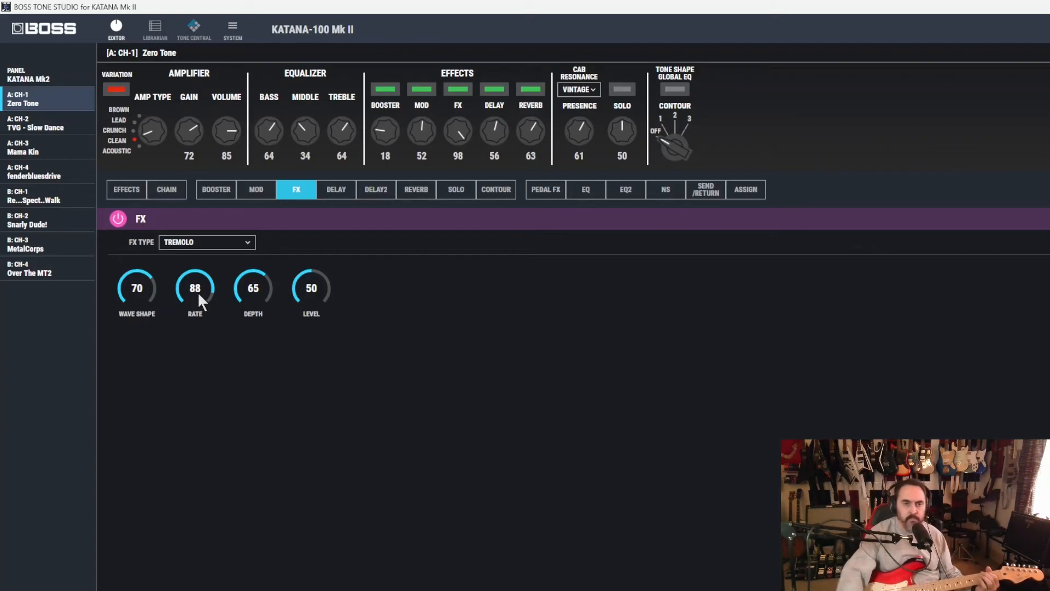
click(117, 220)
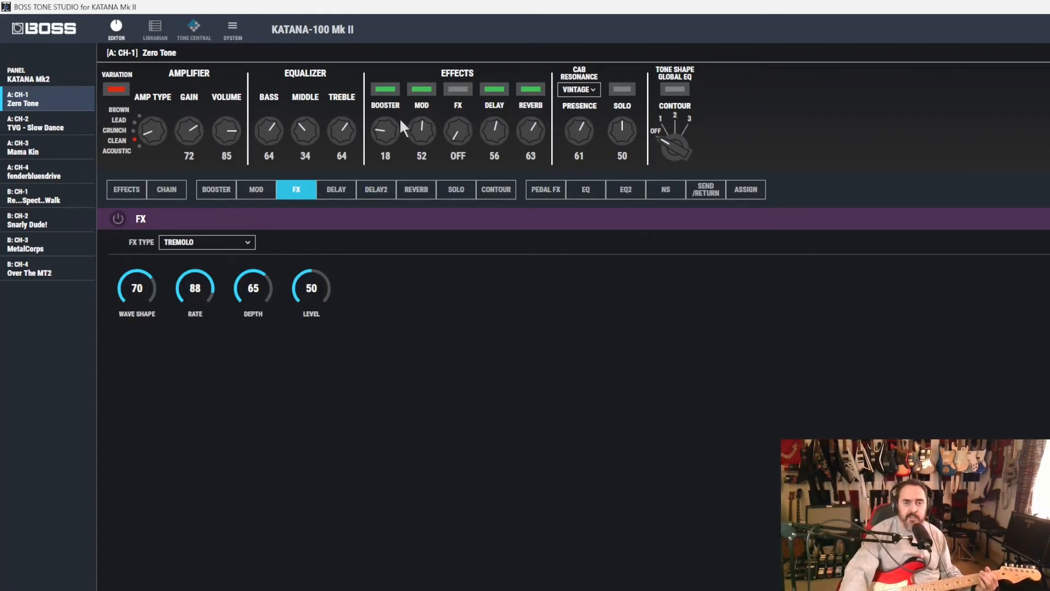
Step: Cycle through the delay's variations back to green and compare the sound with the tape echo off and on
click(494, 89)
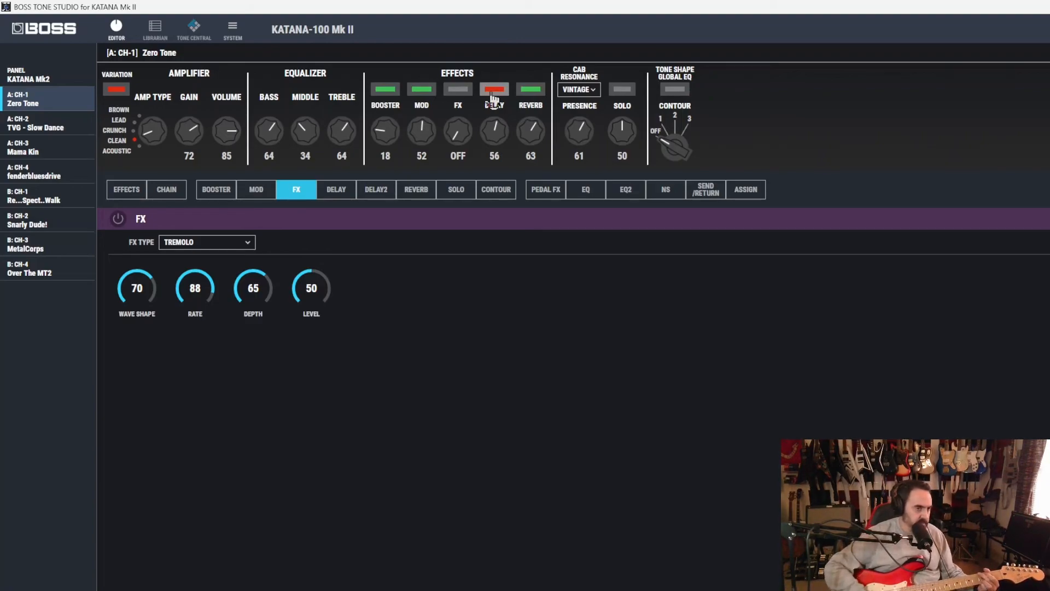
click(493, 91)
click(493, 90)
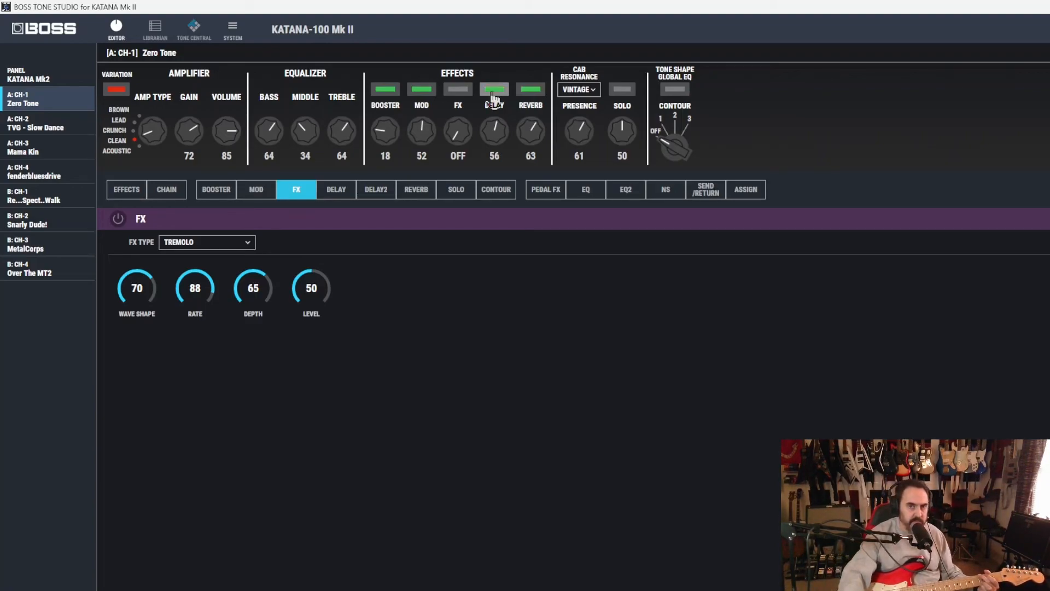
click(335, 200)
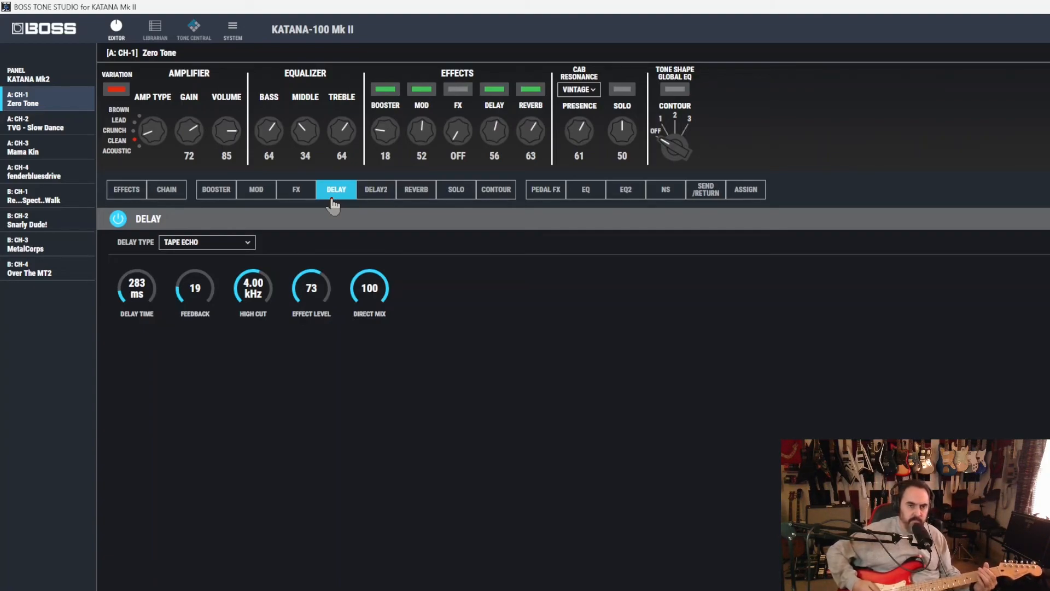
click(118, 220)
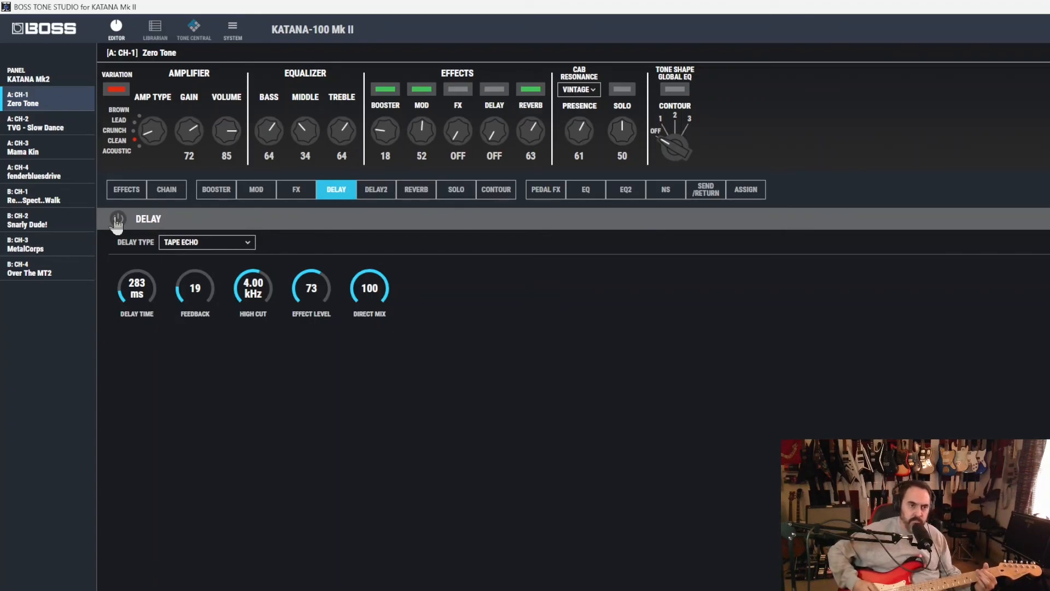
click(117, 220)
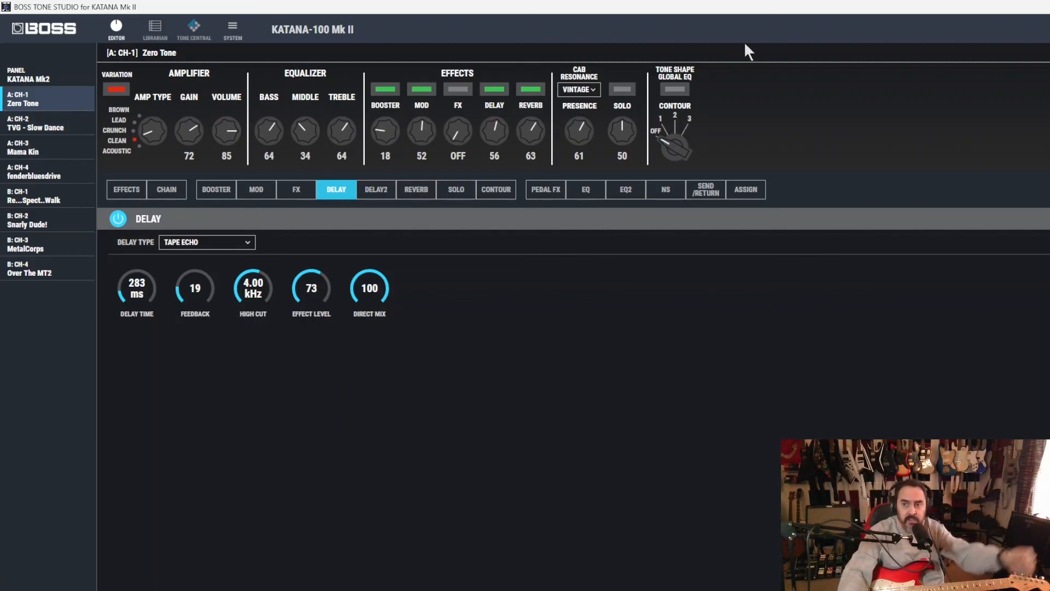
Step: Set the tone to be written to B: CH1 under the tone setting name SurfsUp
click(1048, 52)
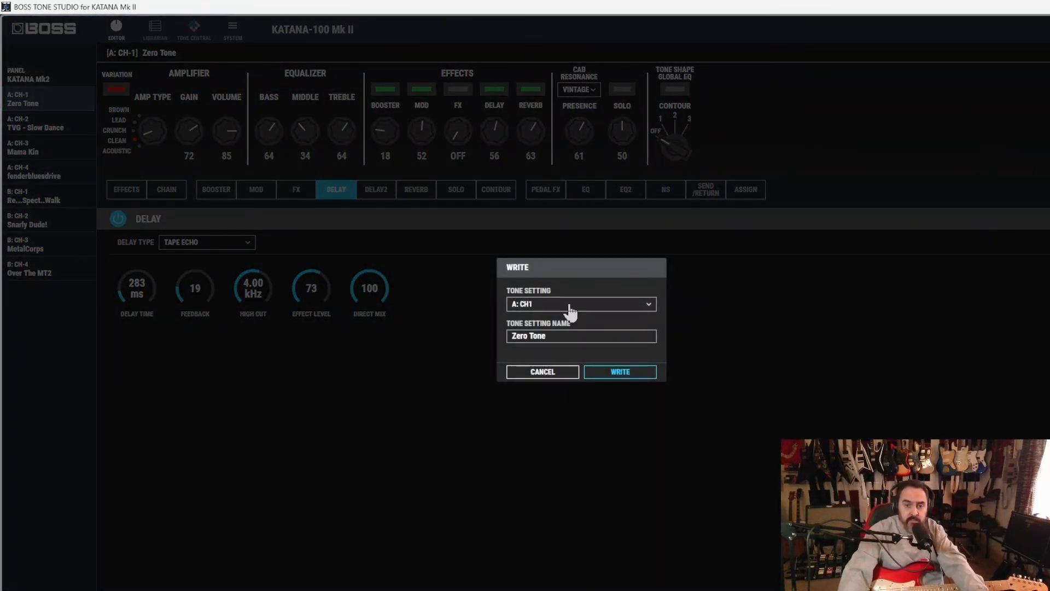
click(569, 304)
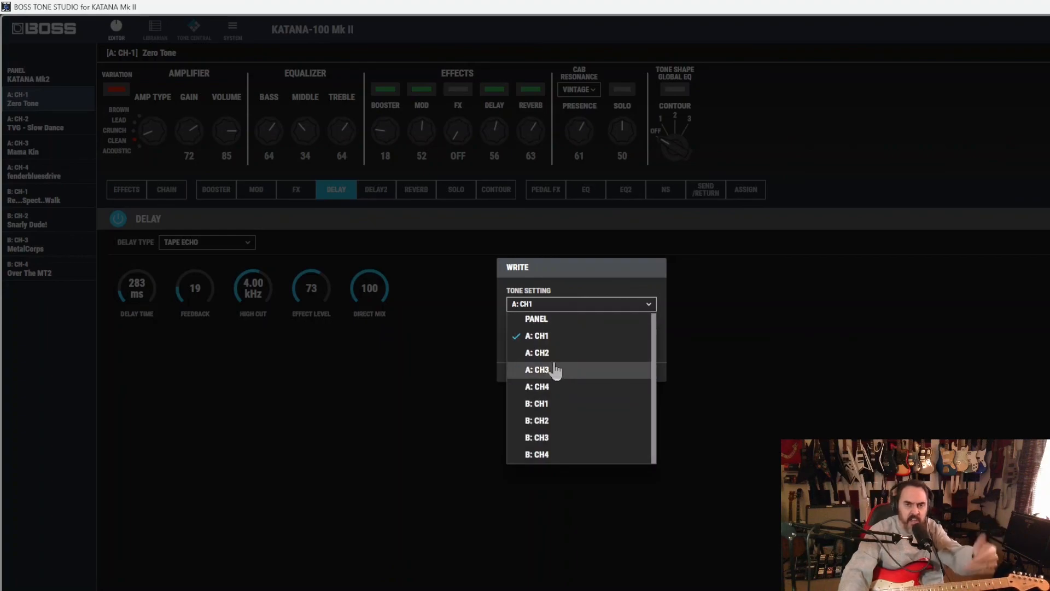
click(548, 404)
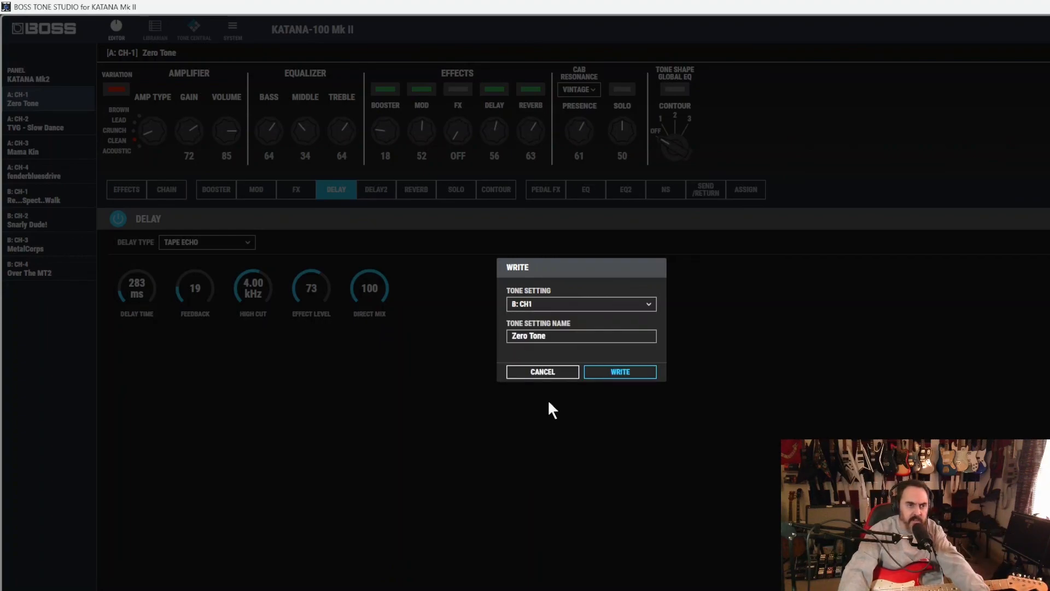
drag(562, 339, 513, 339)
text(Sur)
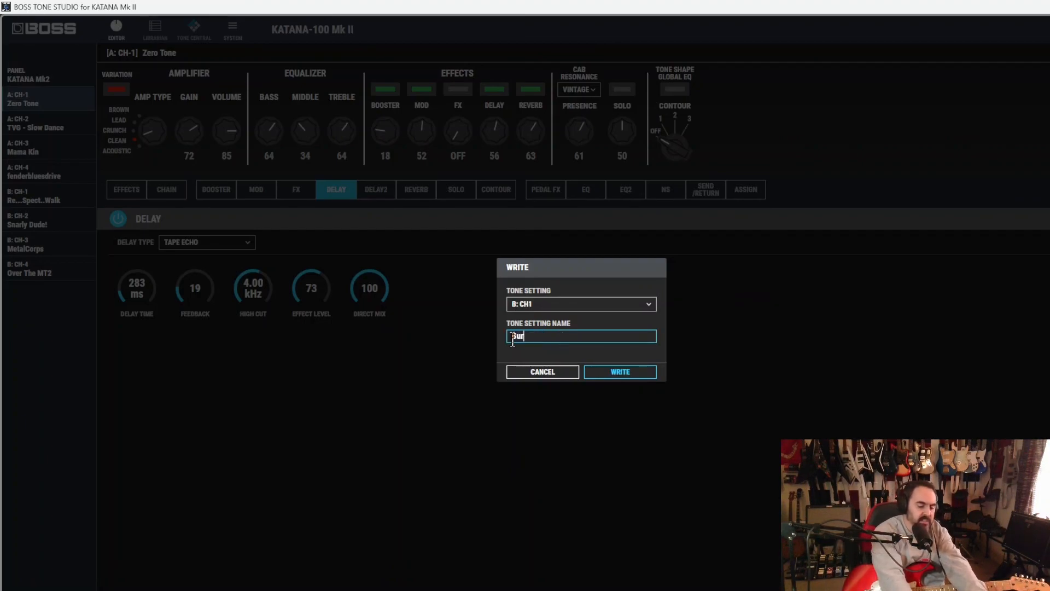
text(fsUp)
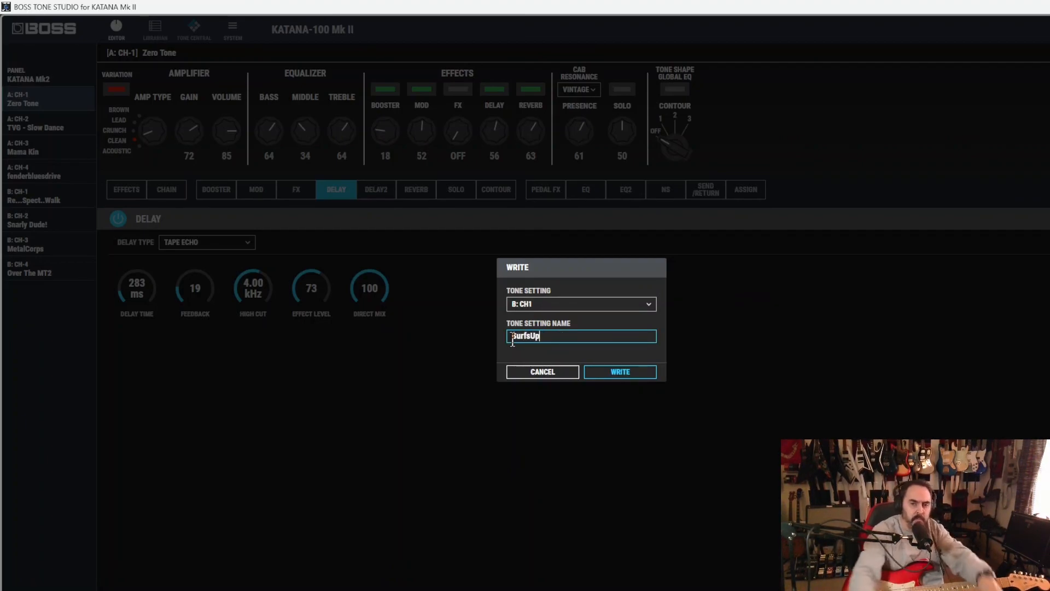